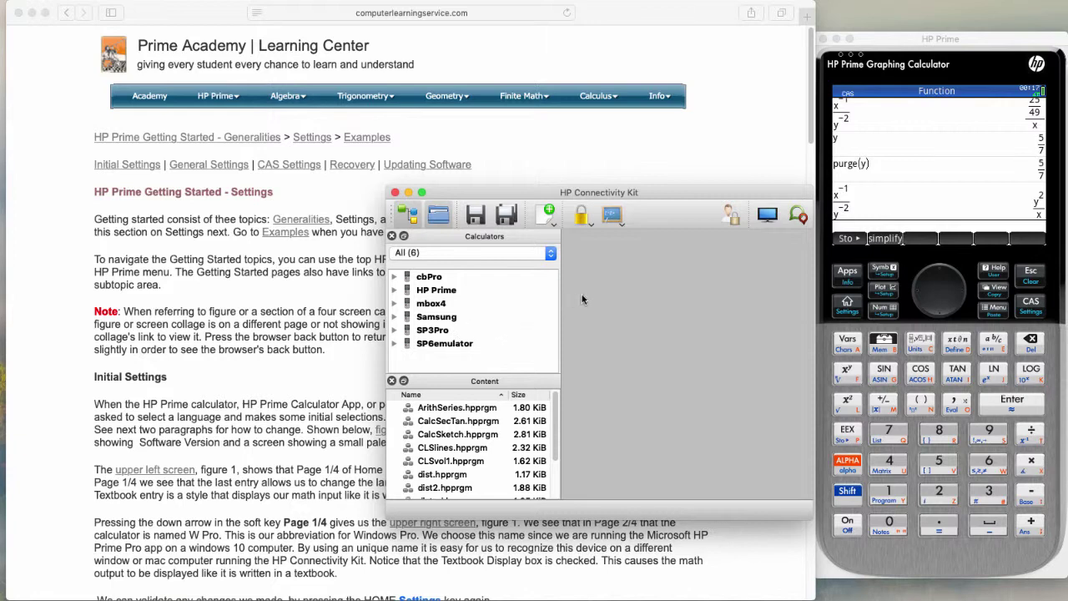
Step: Start a backup of the HP Prime, naming the file Backup20190318 in the Backups folder
click(436, 289)
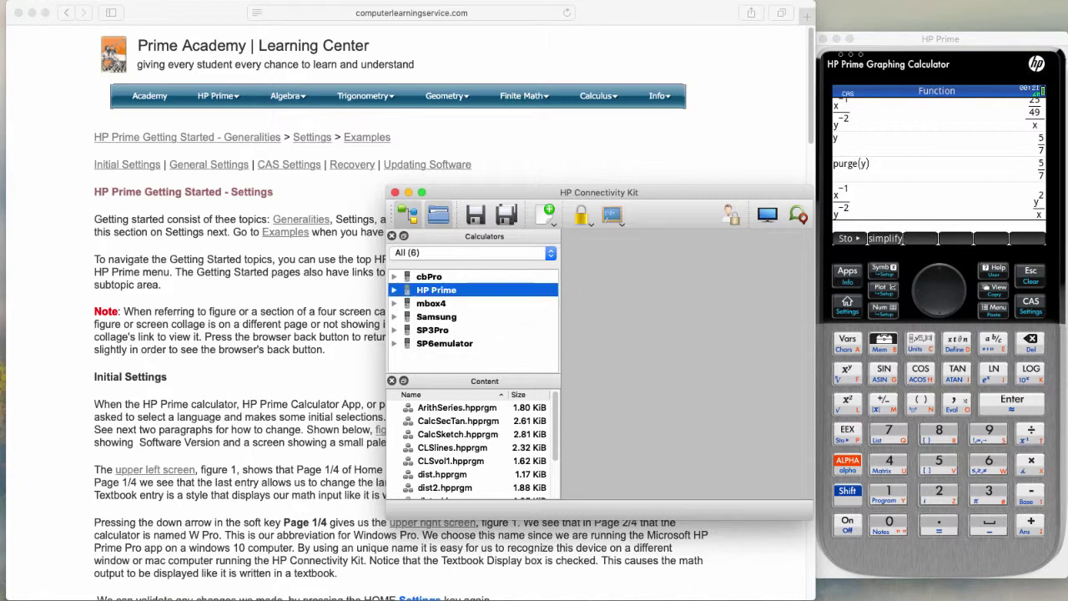
right_click(546, 299)
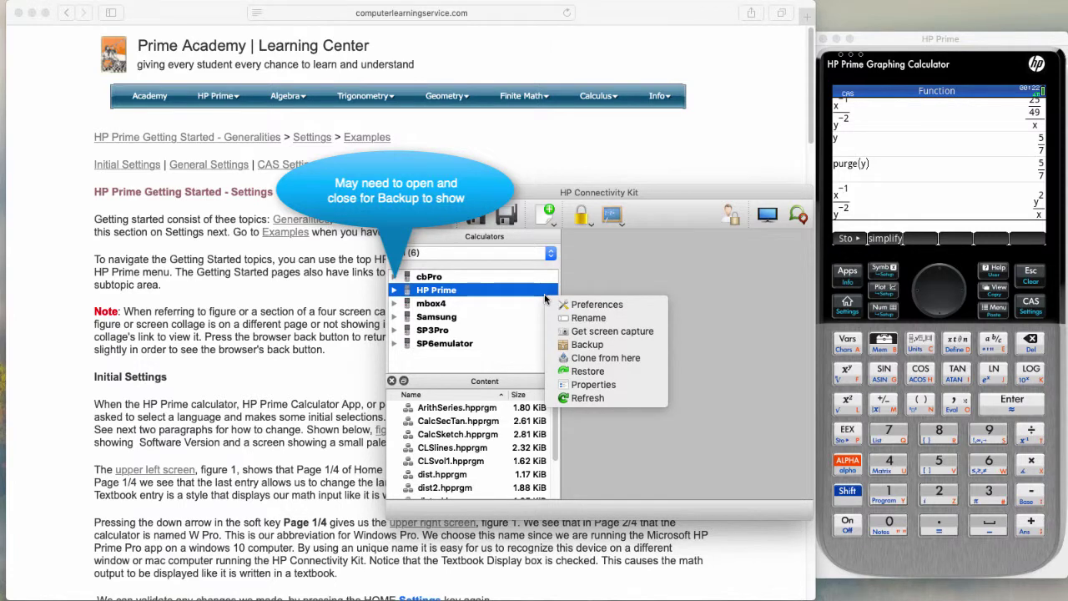
click(600, 349)
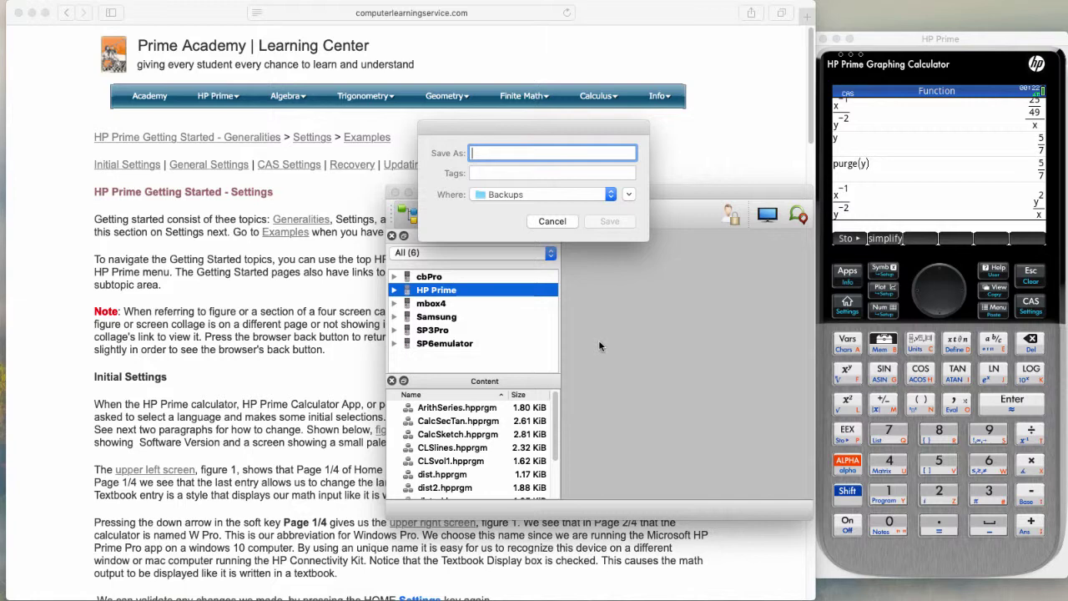
text(B)
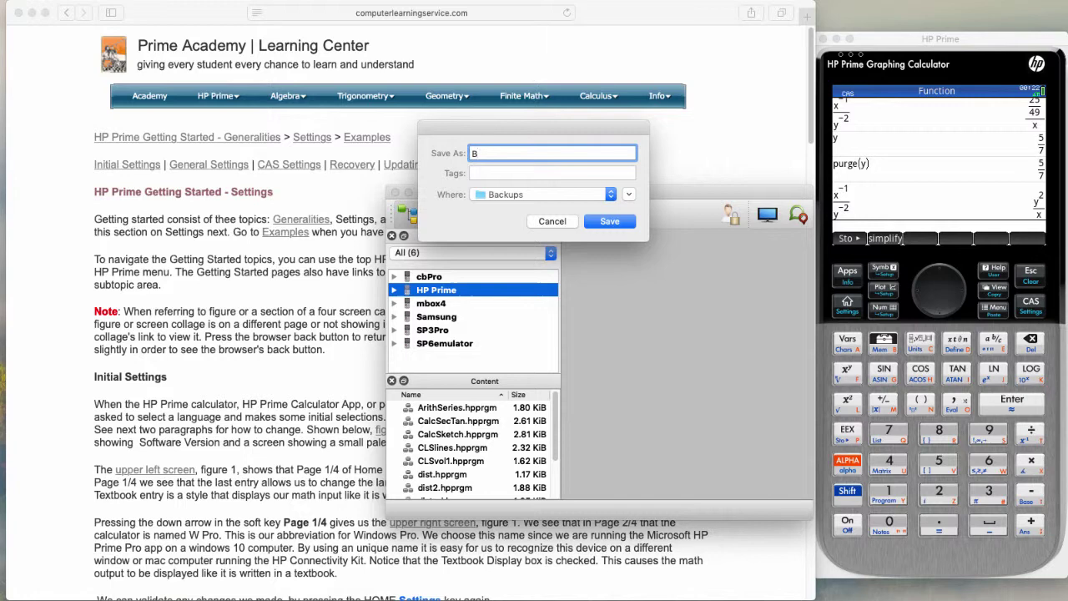
text(ackup20190318)
Step: Save the Backup20190318 backup into the Backups folder
click(612, 233)
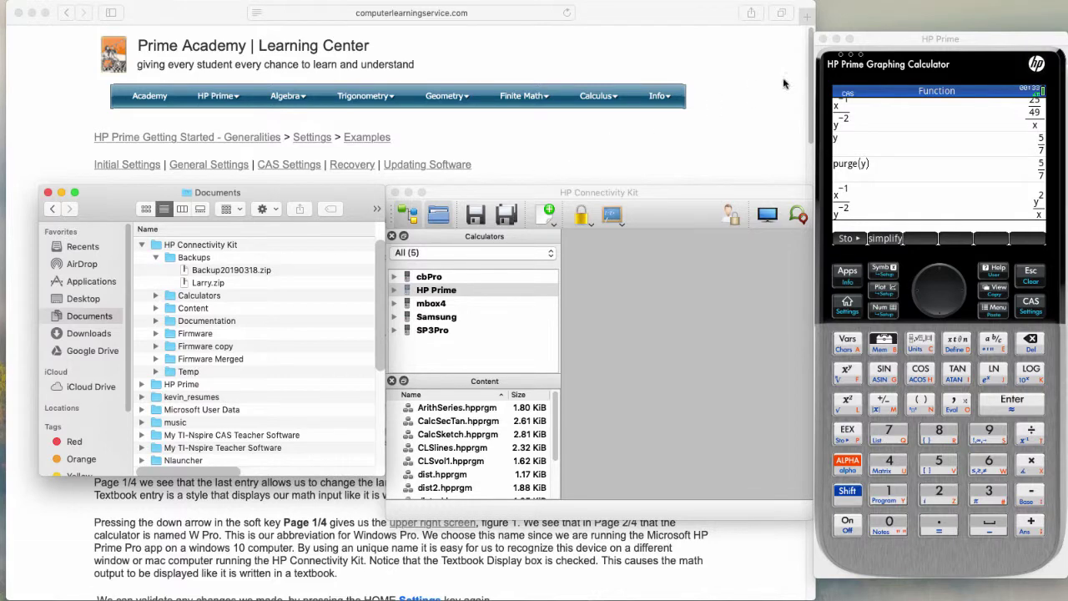
click(962, 70)
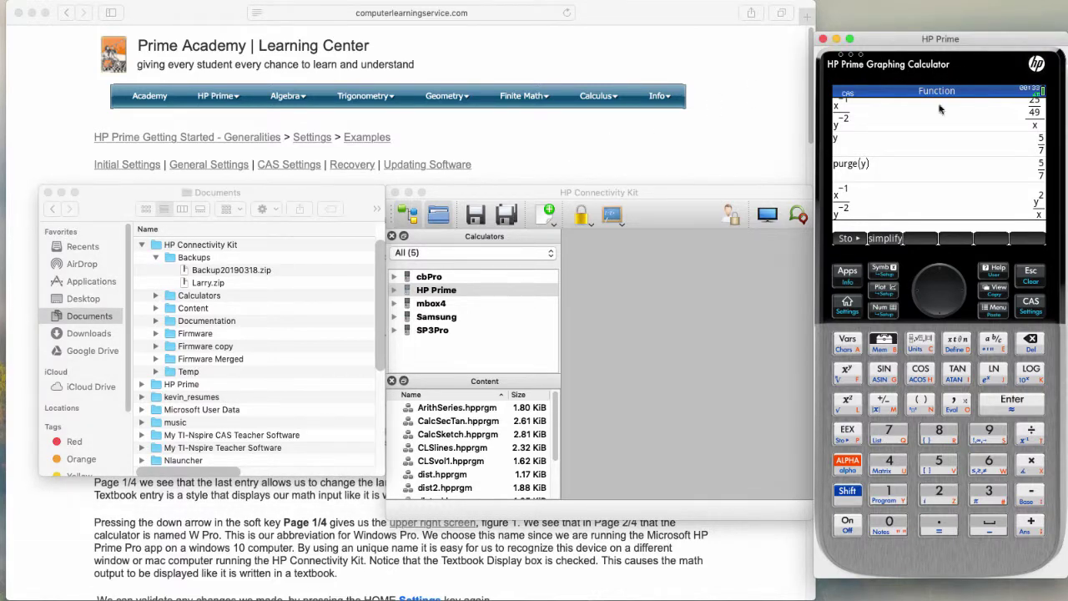
click(847, 342)
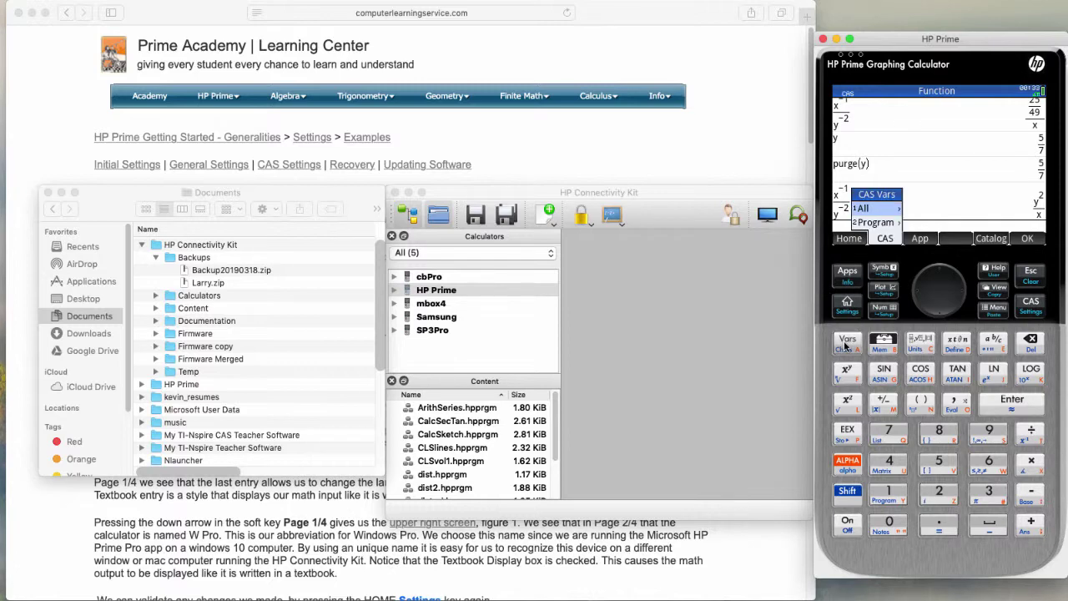
click(885, 223)
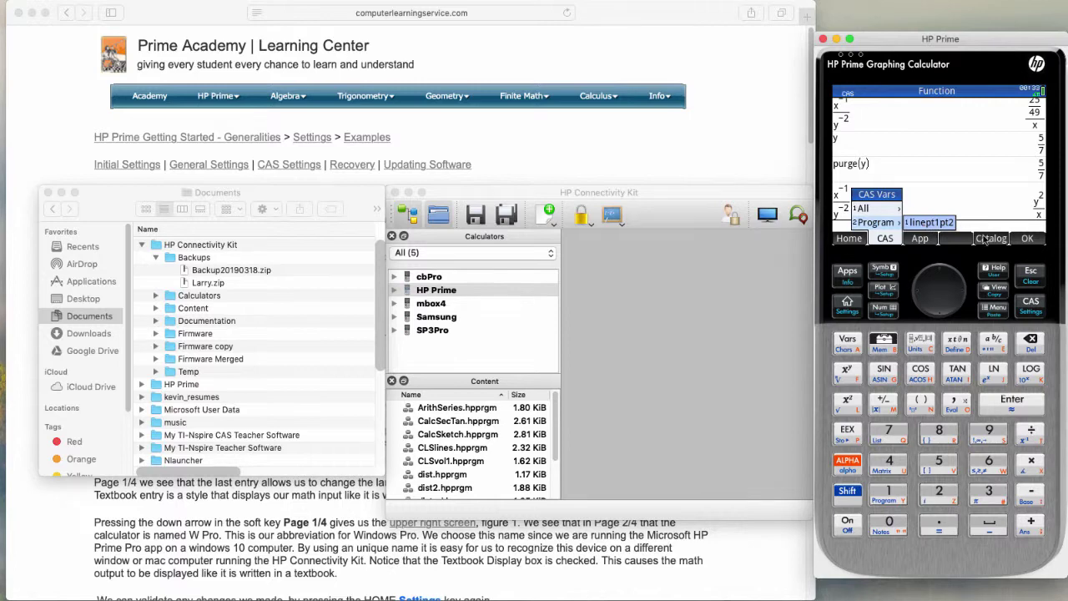
click(1028, 269)
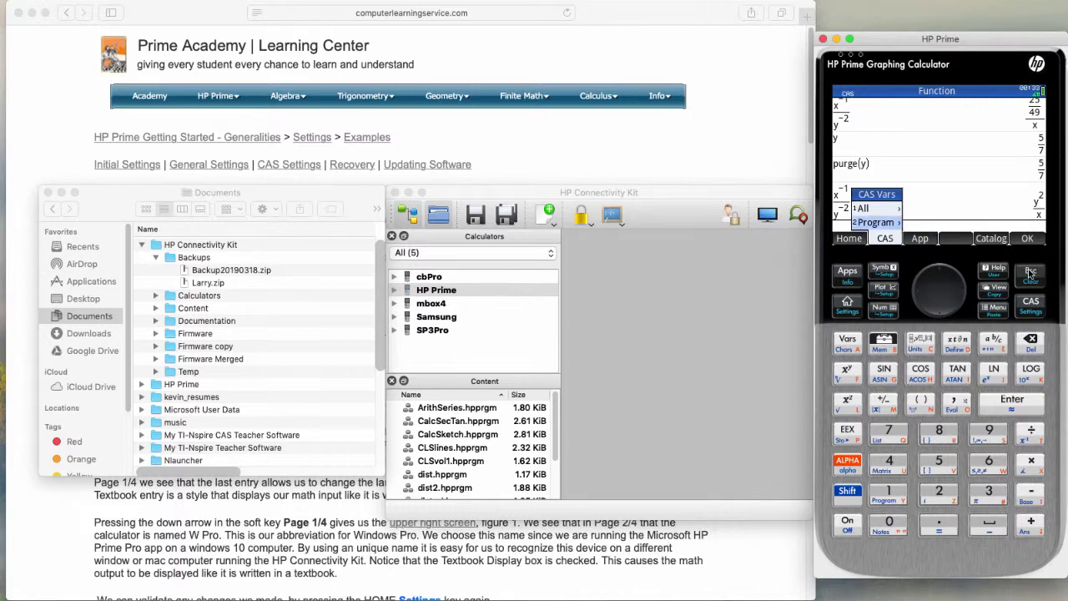
click(1030, 271)
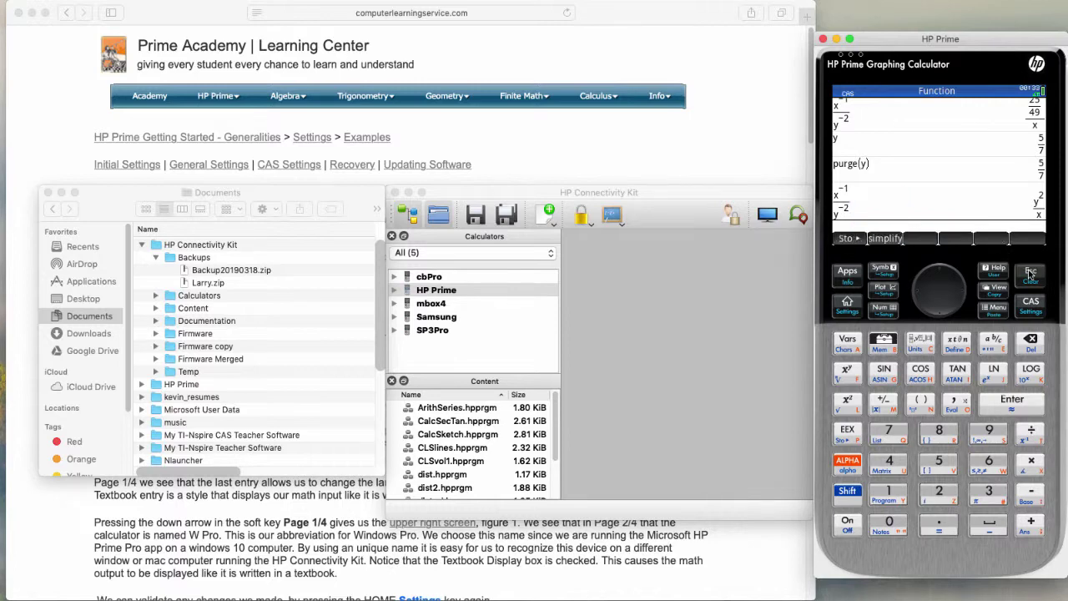
Step: Reset all calculator memory via Calculator > Reset, then verify no variables remain
right_click(971, 79)
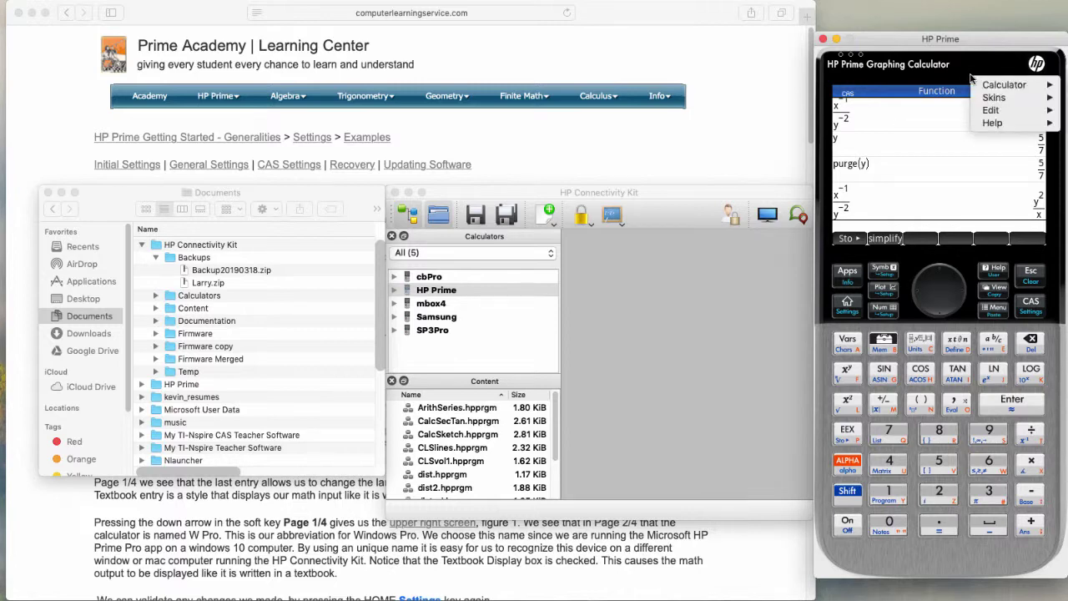
mouse_move(983, 87)
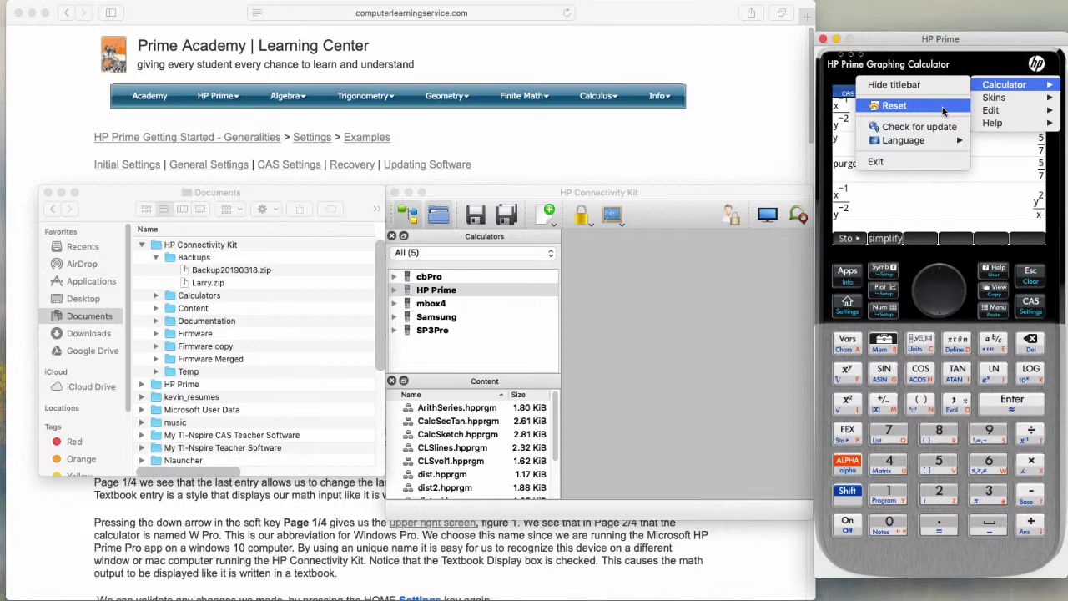
click(943, 108)
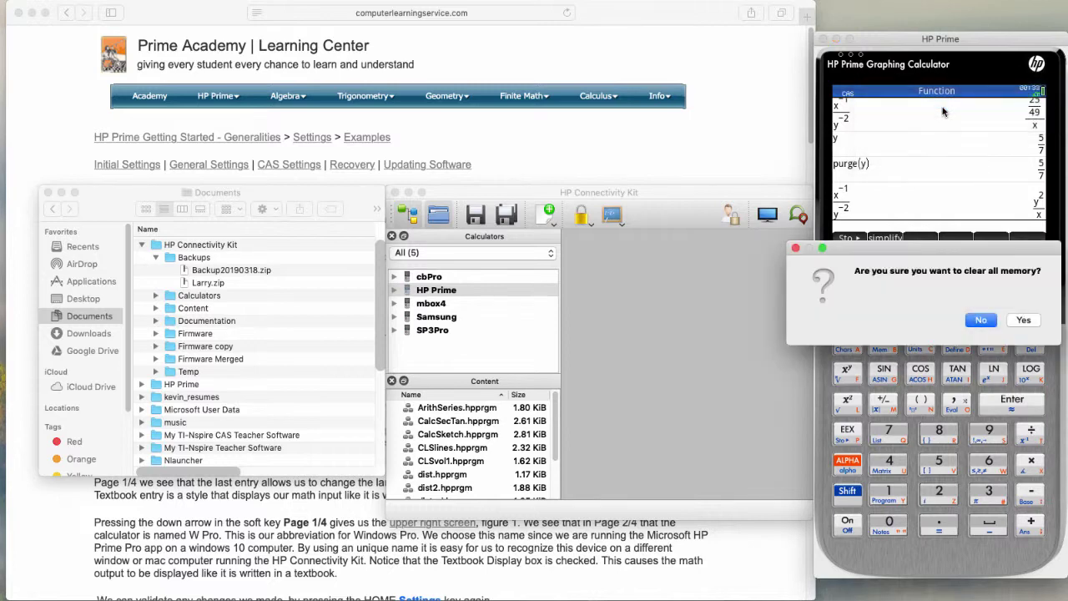
click(1024, 321)
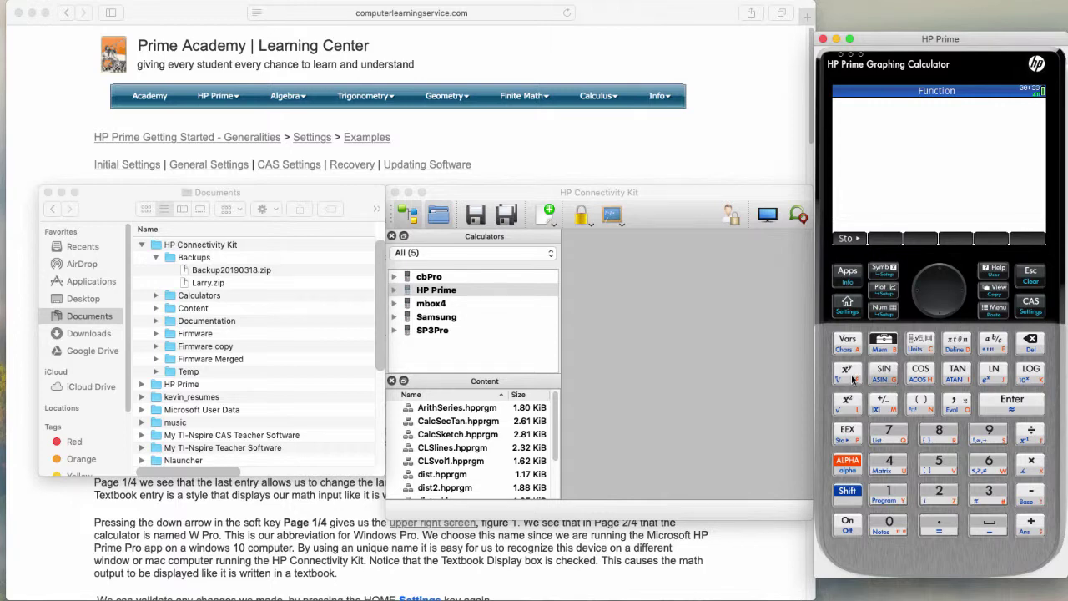
click(850, 343)
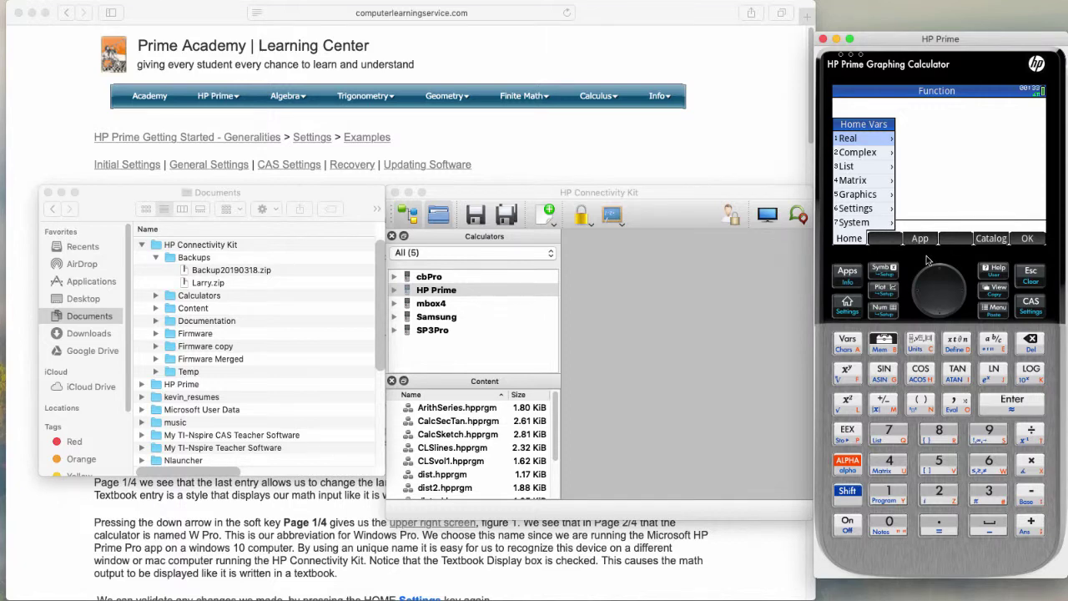
click(1032, 275)
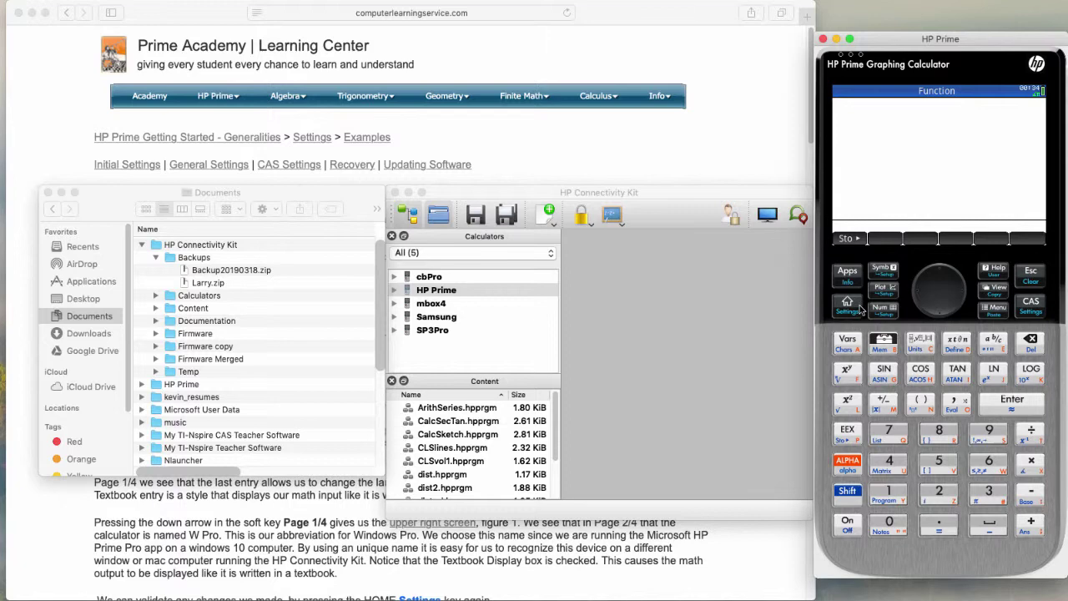
Step: Restore the HP Prime from Backup20190318.zip in the Backups folder
click(652, 198)
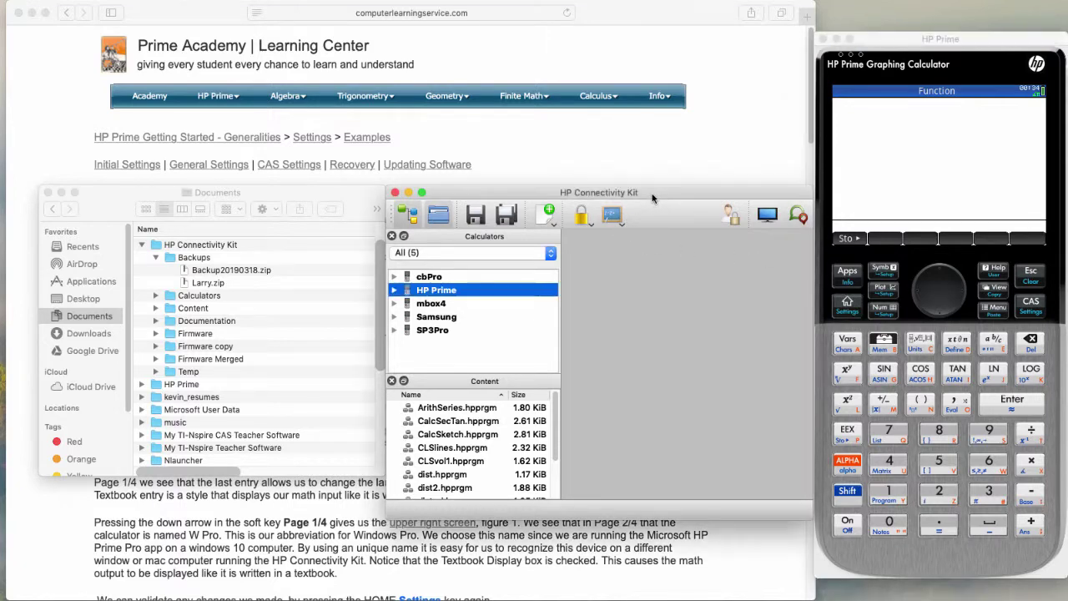
right_click(538, 295)
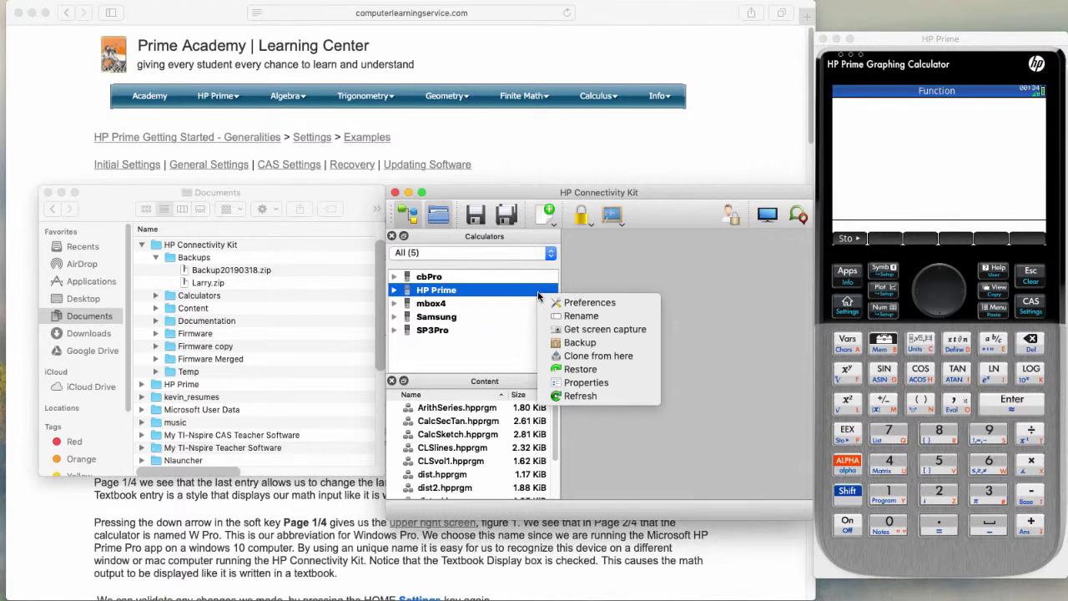
click(589, 371)
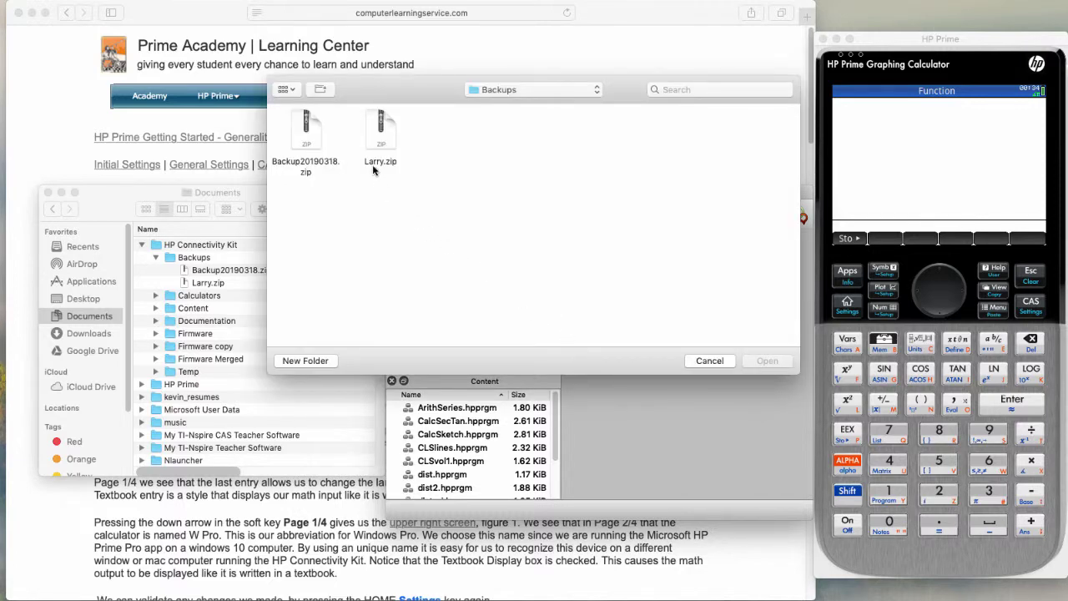
click(309, 142)
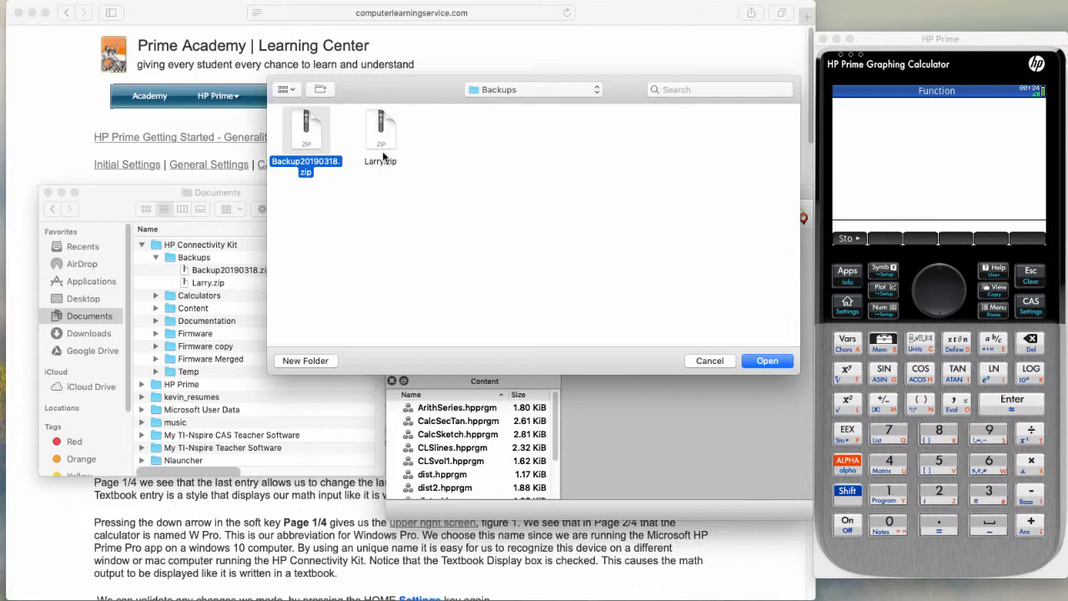
click(768, 361)
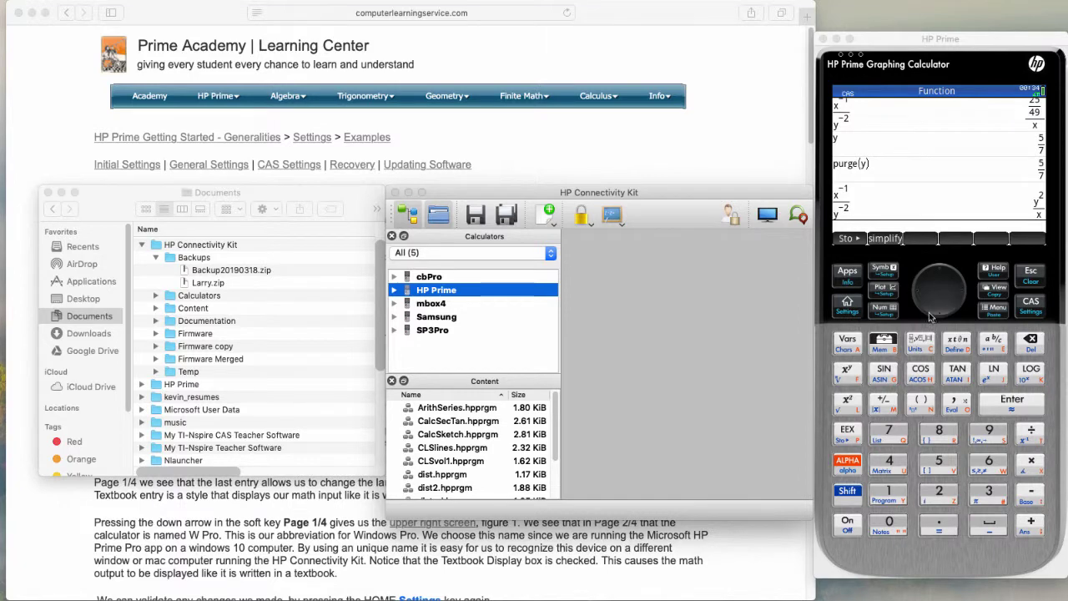
click(851, 344)
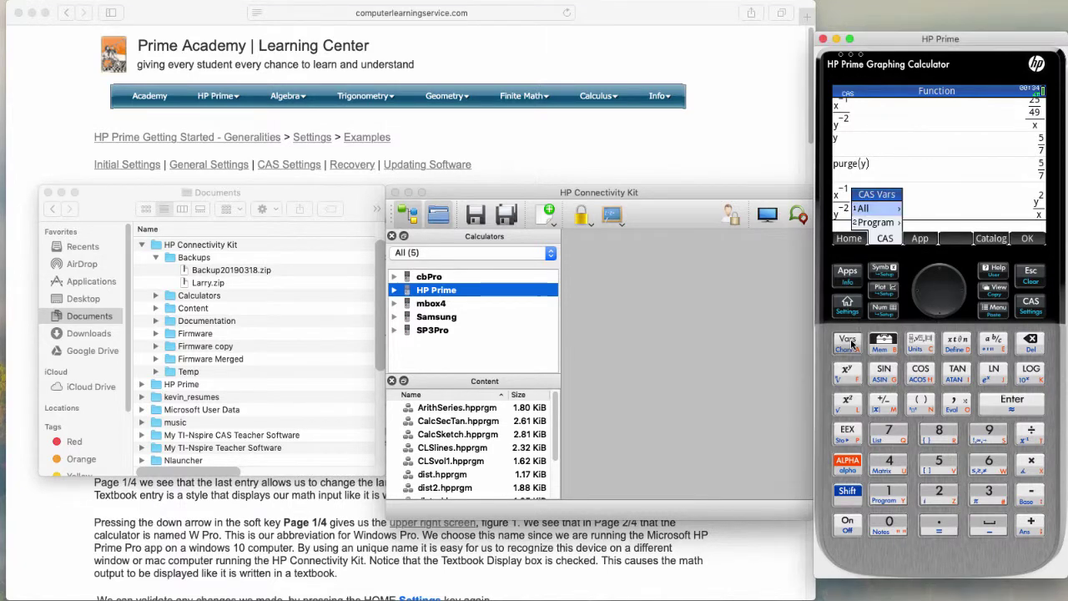
click(893, 223)
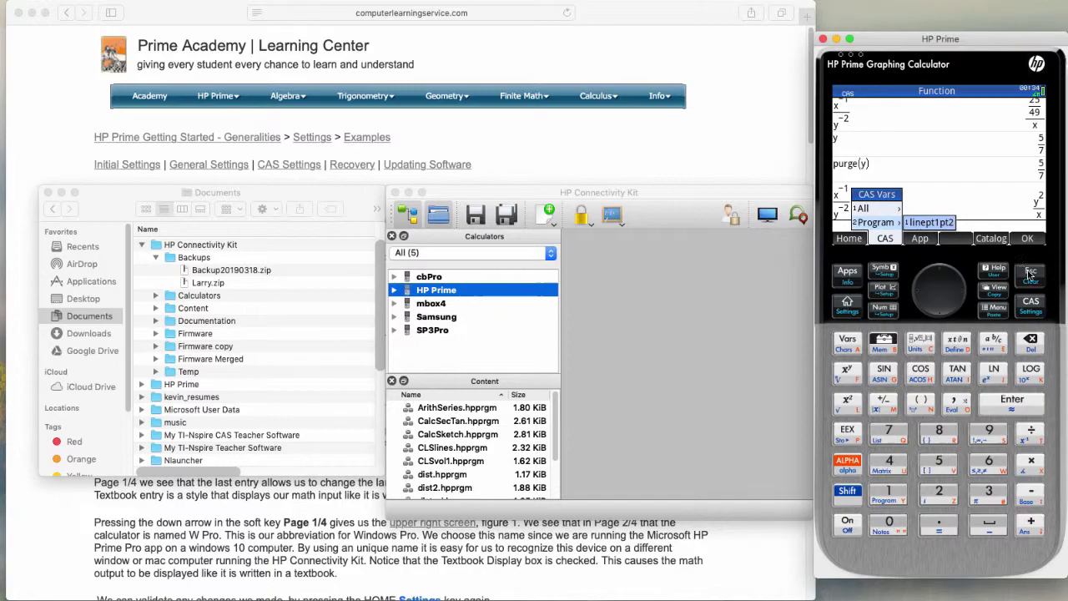
click(1031, 273)
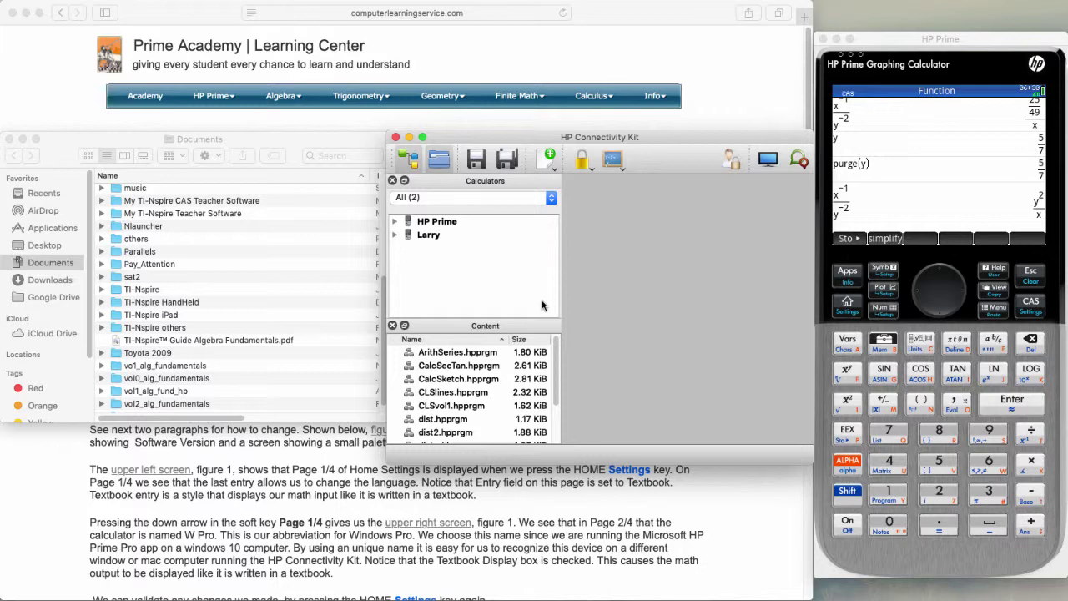
click(440, 238)
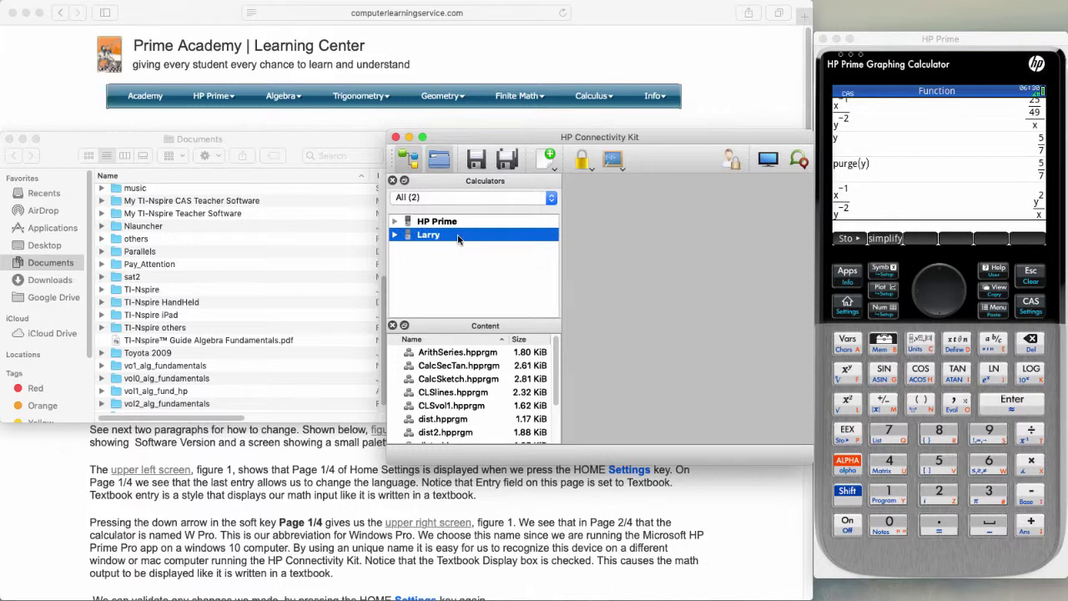
right_click(470, 238)
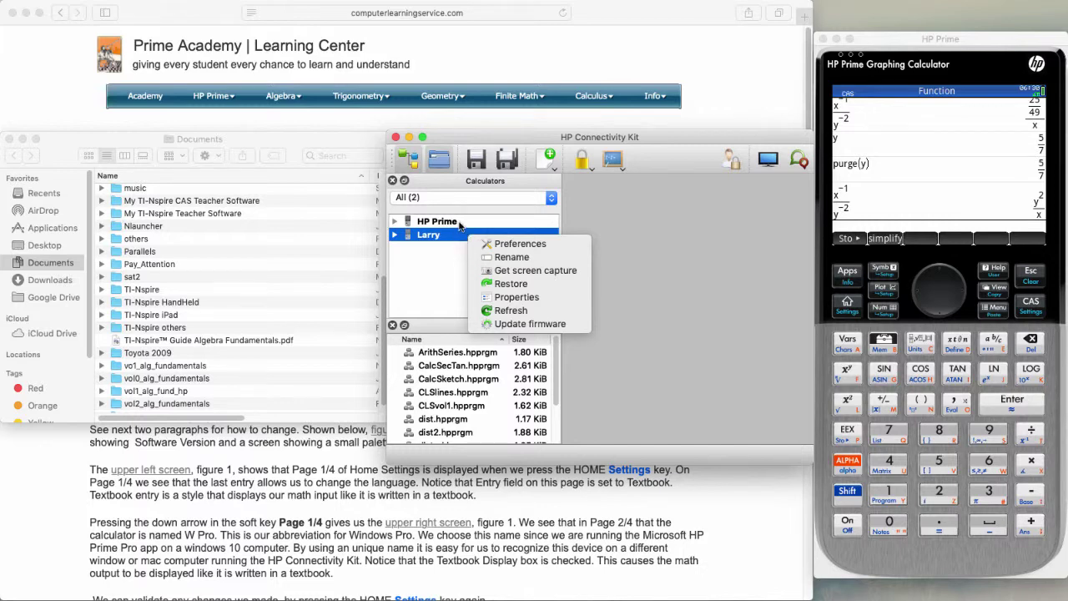
click(461, 225)
click(462, 223)
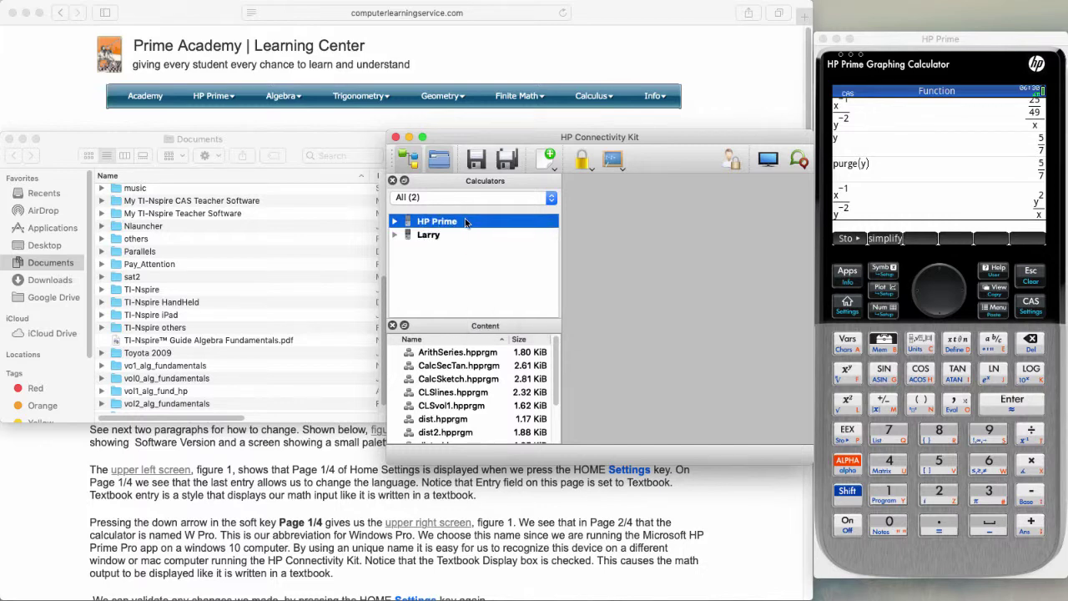
right_click(465, 222)
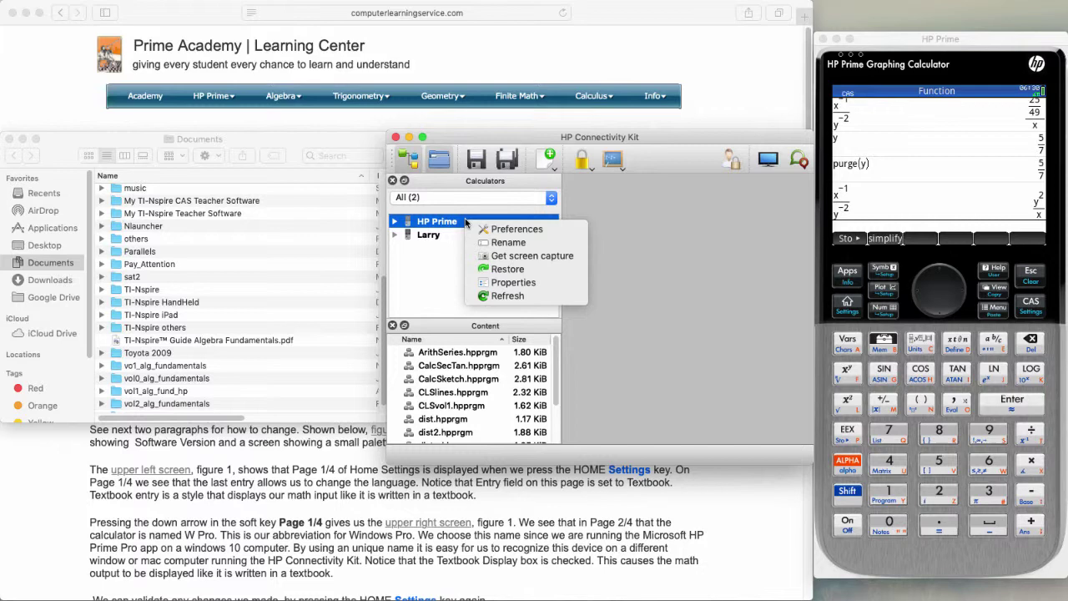
click(446, 270)
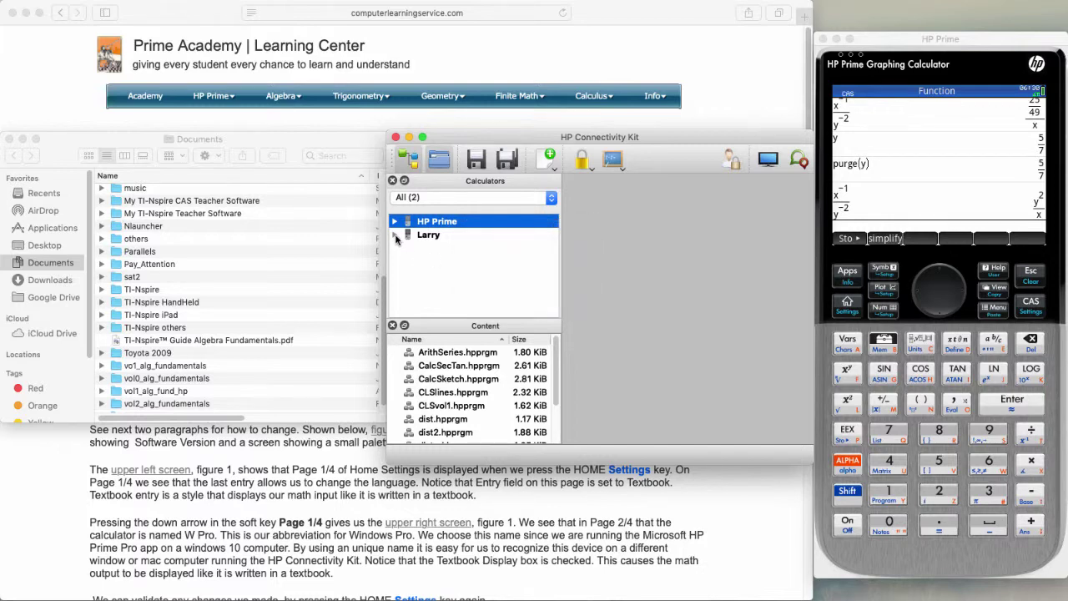
click(434, 237)
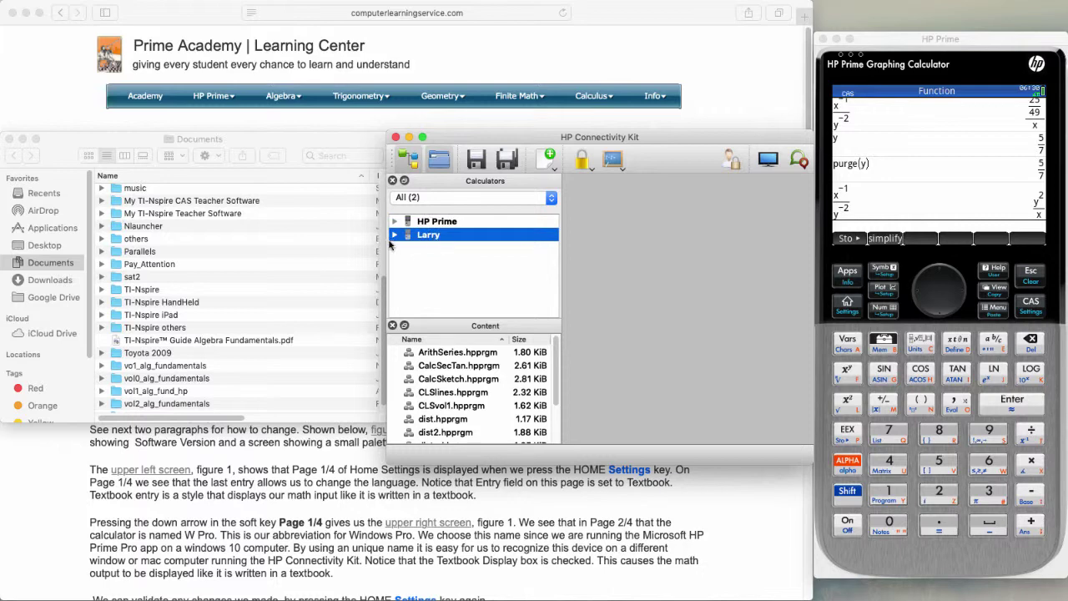
click(396, 236)
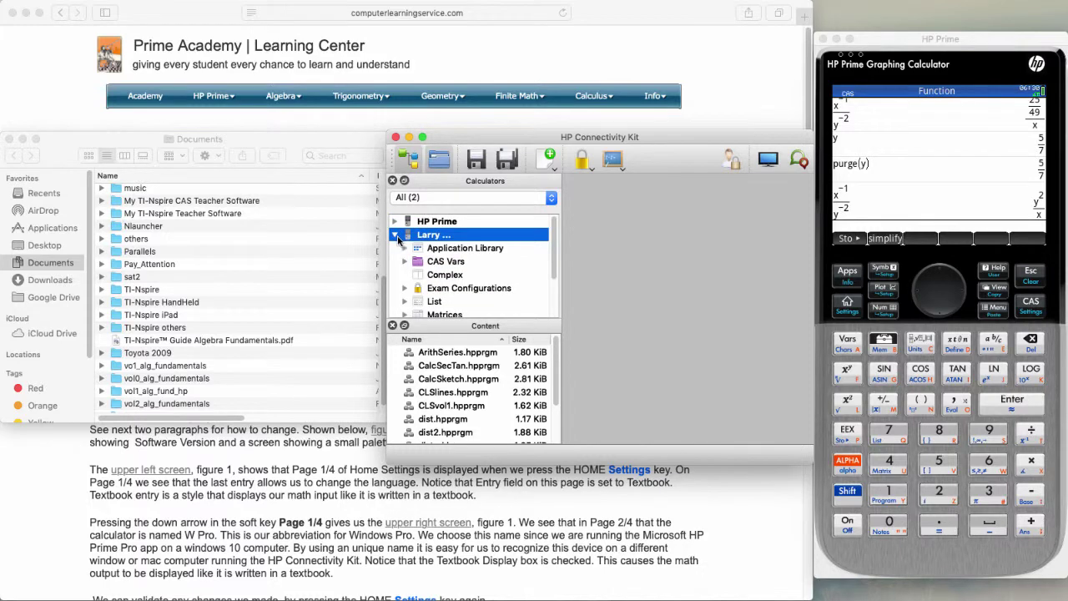
click(395, 237)
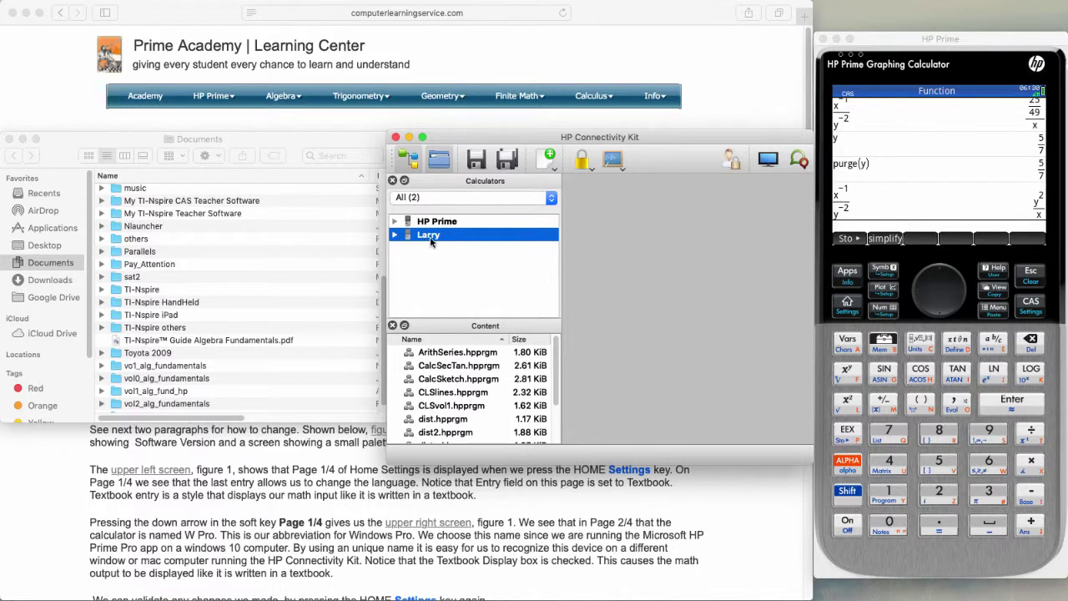
Step: Begin a restore for Larry, bringing up the Backups folder's zip files
right_click(431, 242)
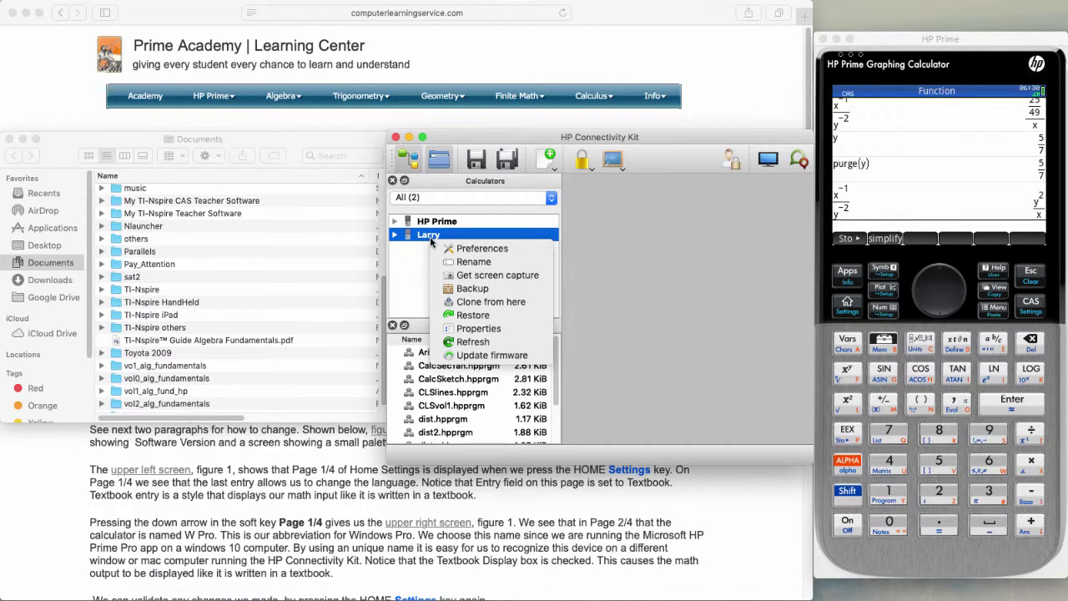
click(474, 315)
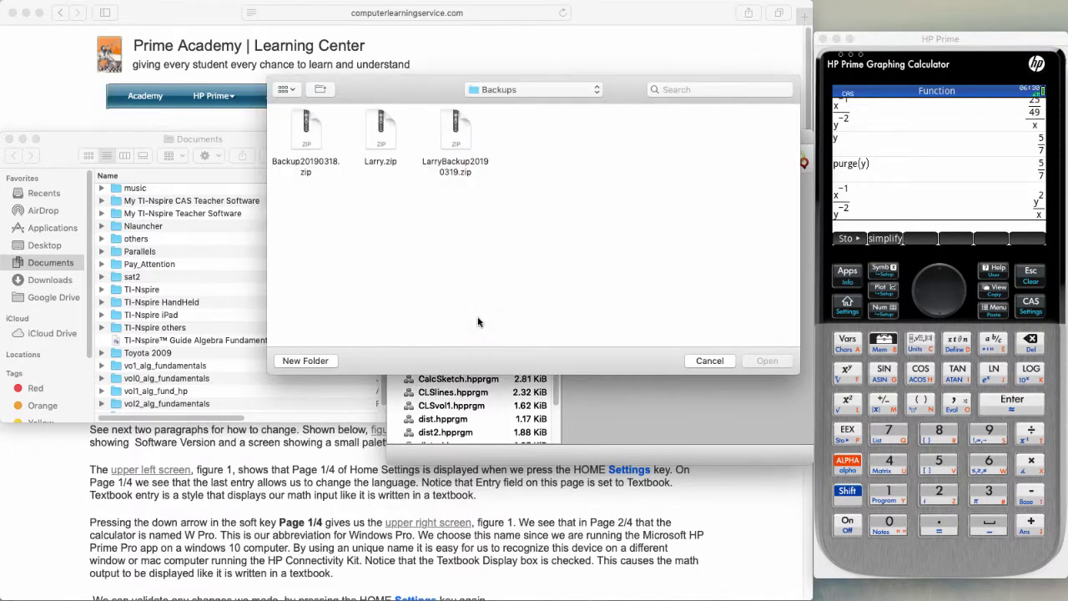